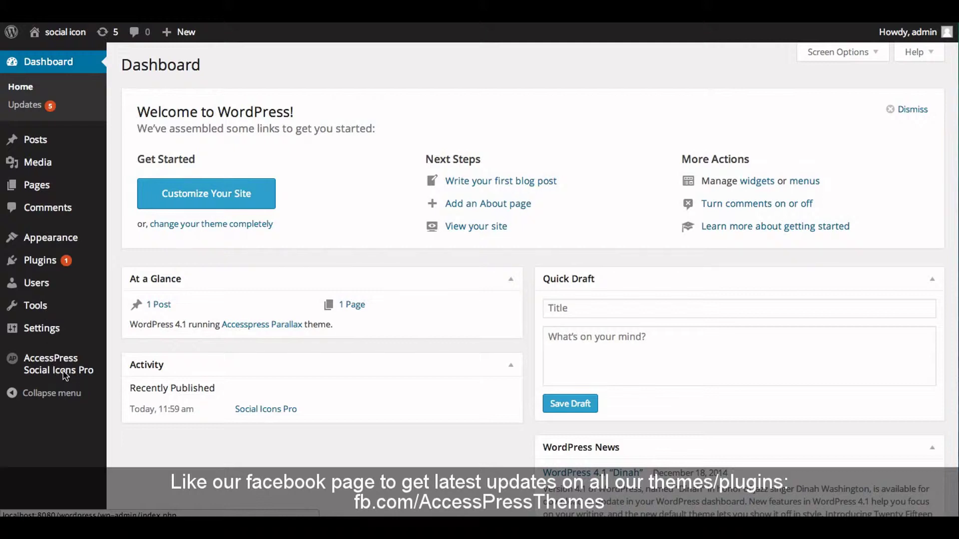
# - Show the AccessPress Social Icons Pro submenu from the admin sidebar
pyautogui.moveTo(63, 369)
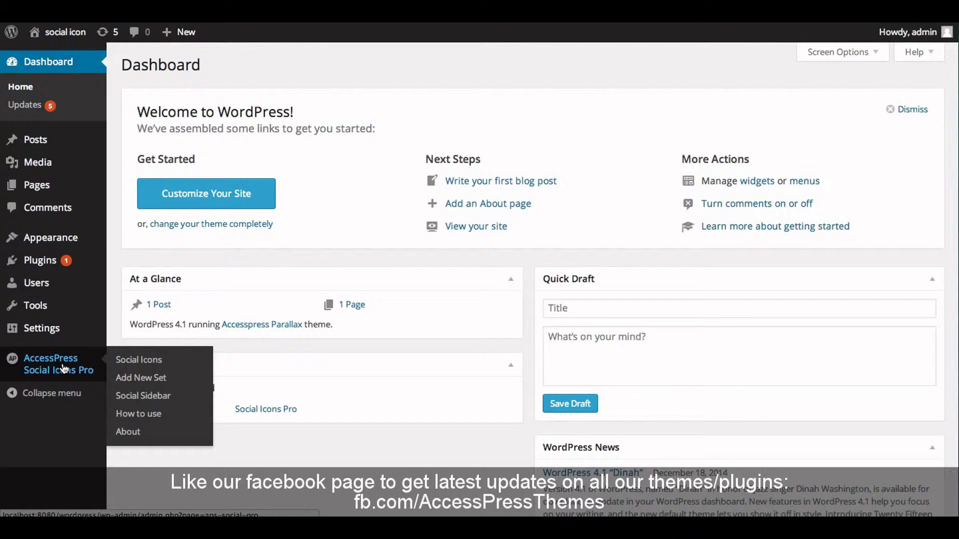
# - Go to the Social Sidebar settings page and leave the Social Sidebar checkbox enabled
pyautogui.click(145, 396)
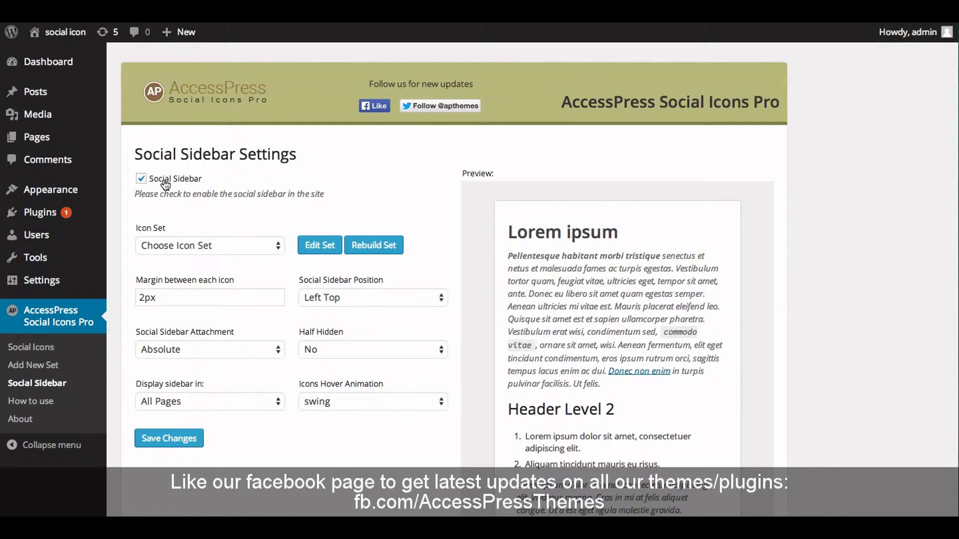
pyautogui.click(143, 182)
pyautogui.click(143, 181)
pyautogui.click(140, 180)
# - Choose Icons 2 as the sidebar's icon set
pyautogui.click(178, 247)
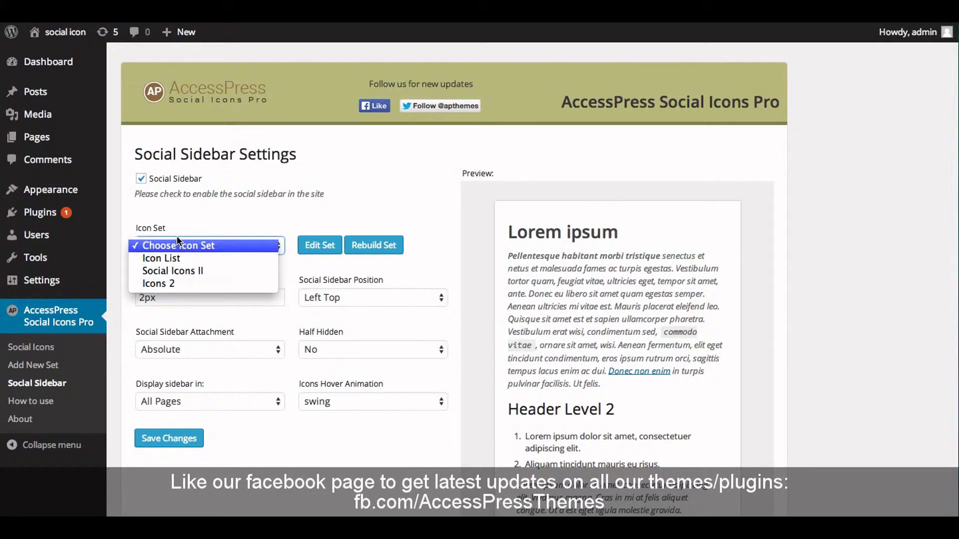
pyautogui.click(183, 215)
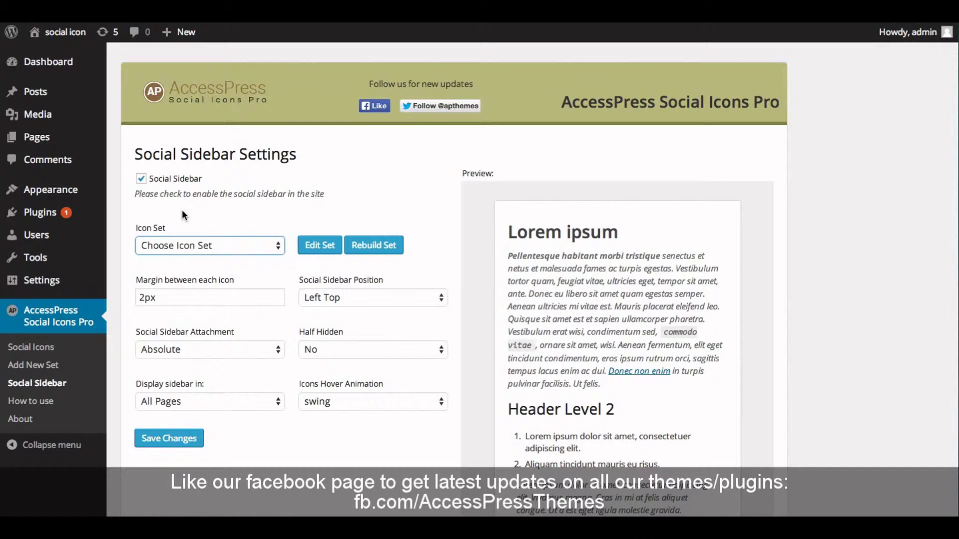
pyautogui.click(180, 249)
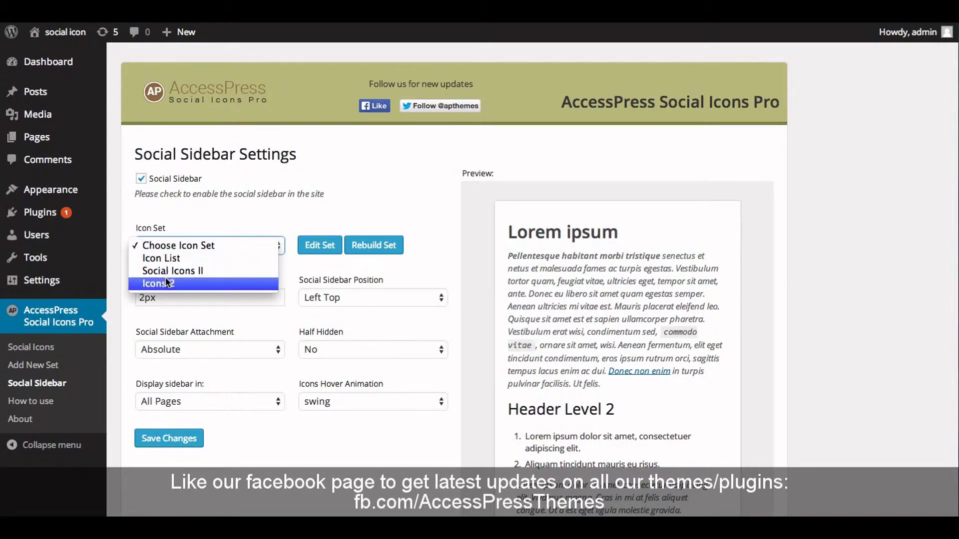
pyautogui.click(181, 283)
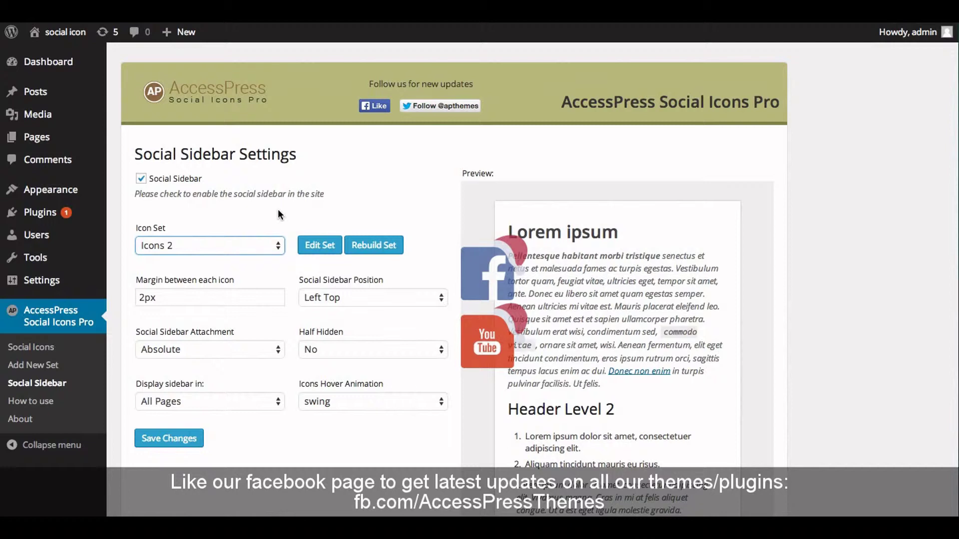
pyautogui.click(319, 256)
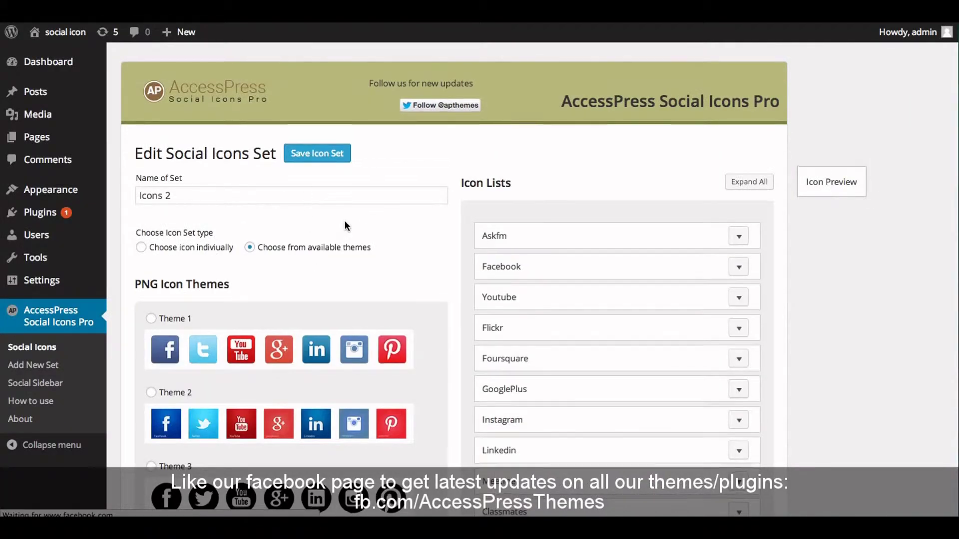
pyautogui.scroll(-3, 344, 220)
pyautogui.scroll(-15, 344, 221)
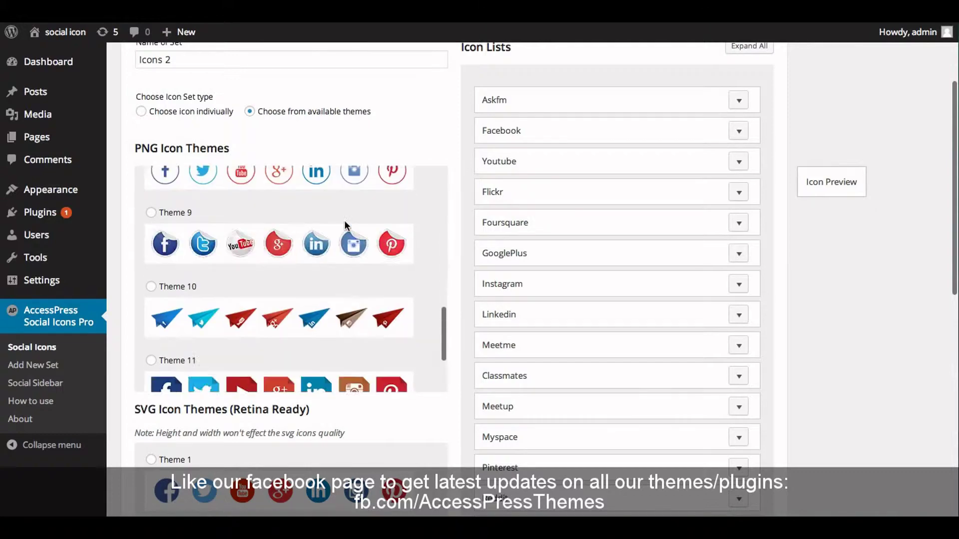
pyautogui.scroll(-5, 344, 224)
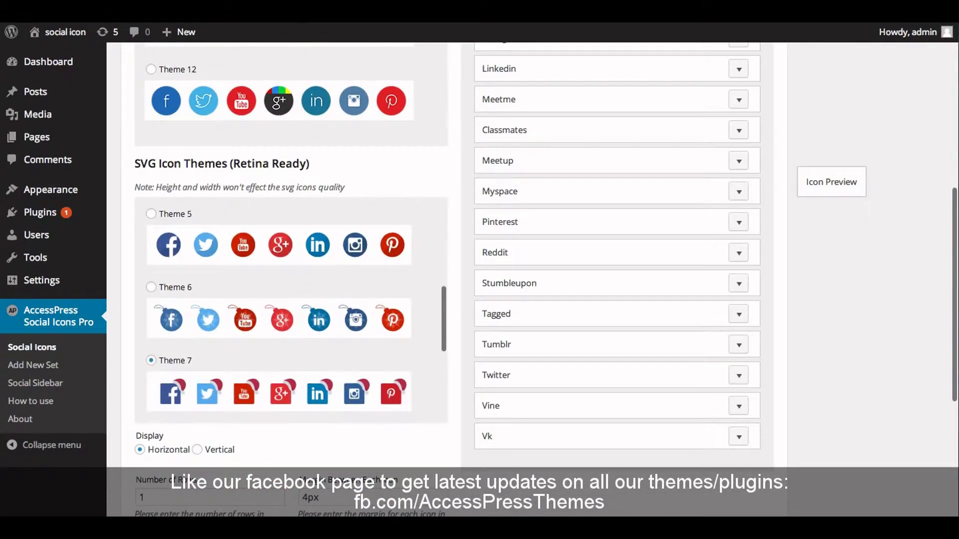
pyautogui.scroll(-3, 300, 124)
pyautogui.scroll(-5, 313, 131)
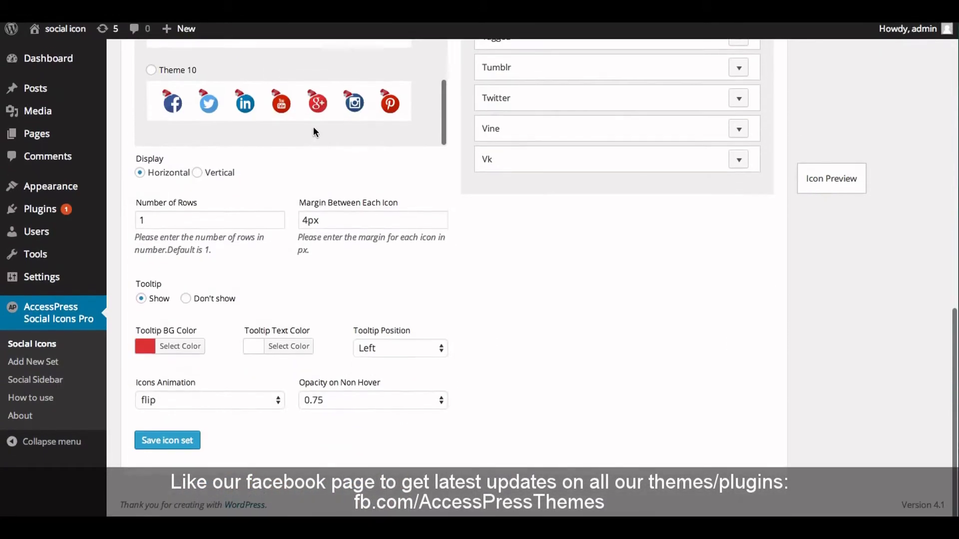
pyautogui.scroll(12, 314, 131)
pyautogui.scroll(10, 313, 126)
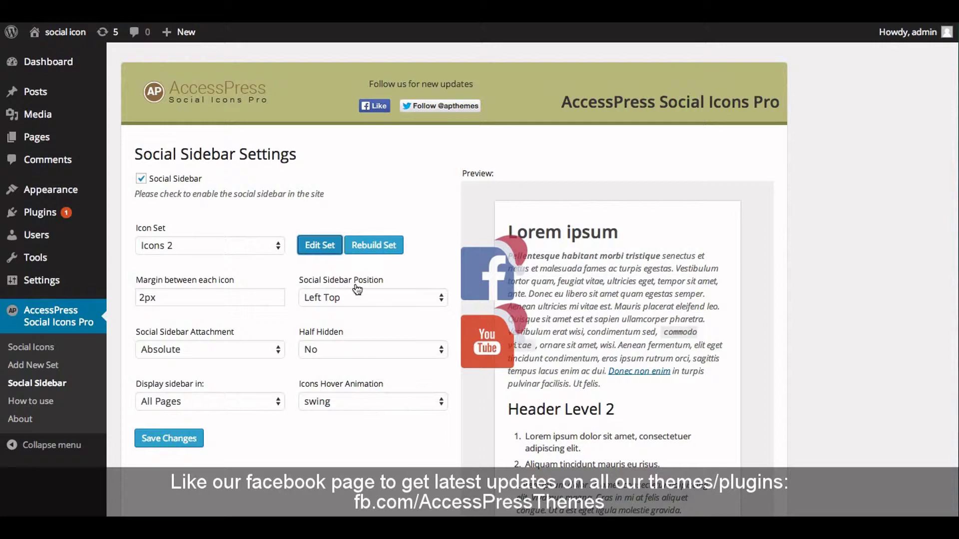
# - Try the Left Bottom and Right Bottom sidebar positions, then settle on Right Top
pyautogui.click(344, 299)
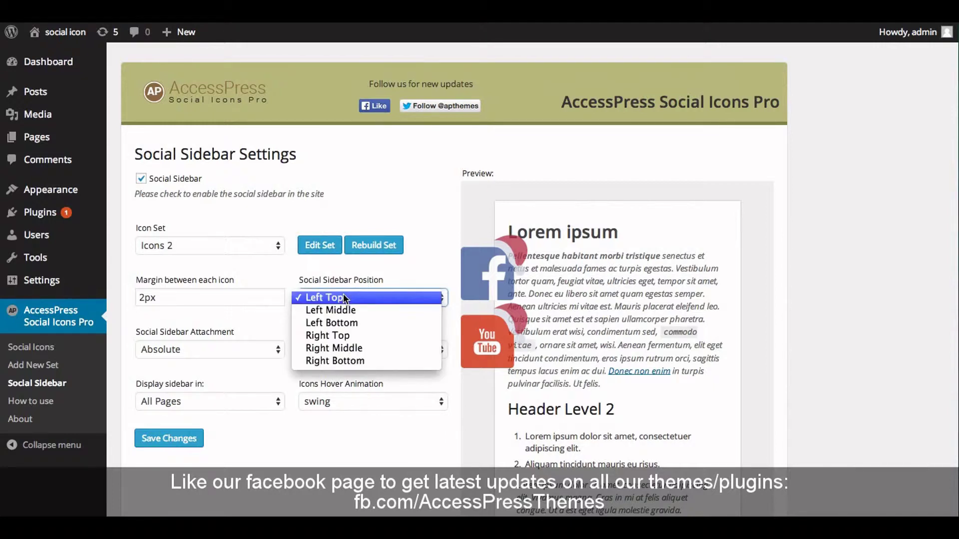
pyautogui.click(334, 323)
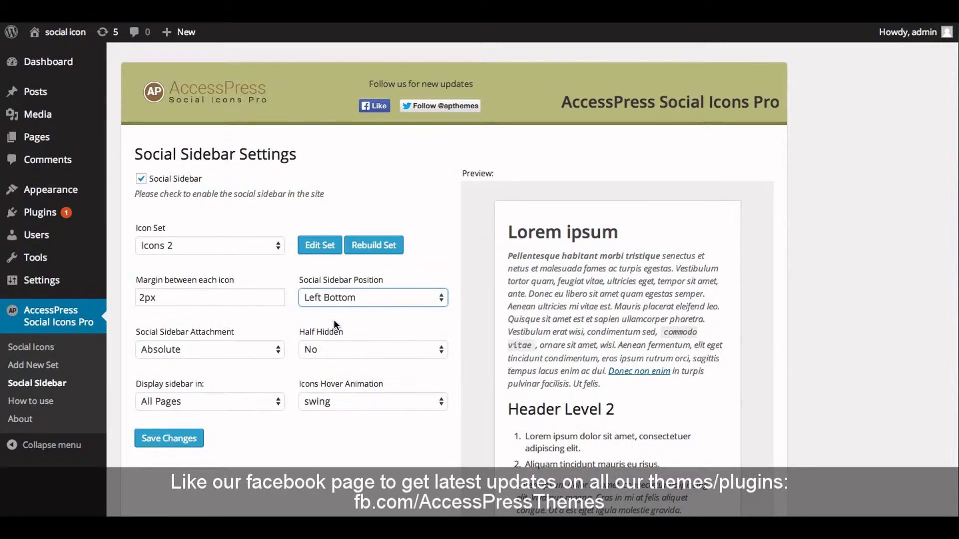
pyautogui.click(333, 301)
pyautogui.click(334, 333)
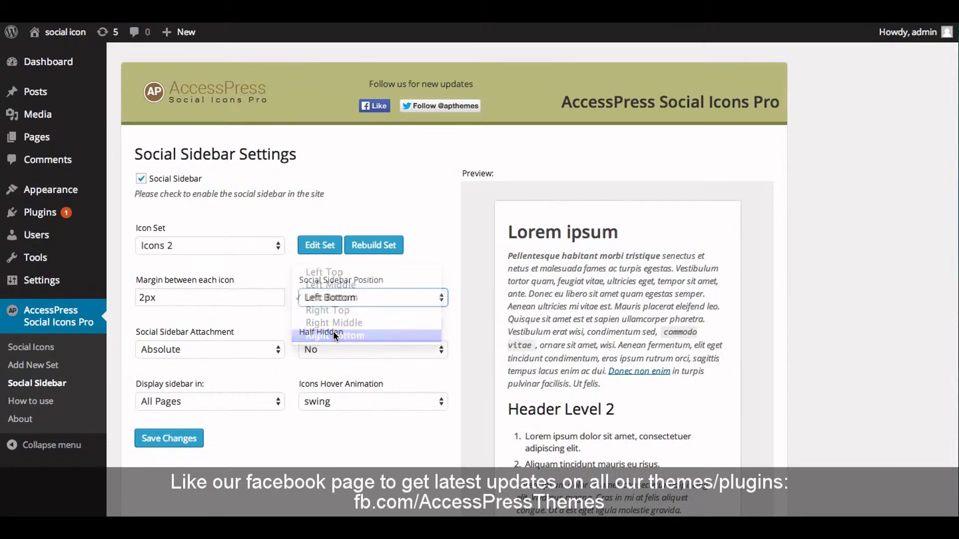
pyautogui.scroll(-2, 719, 304)
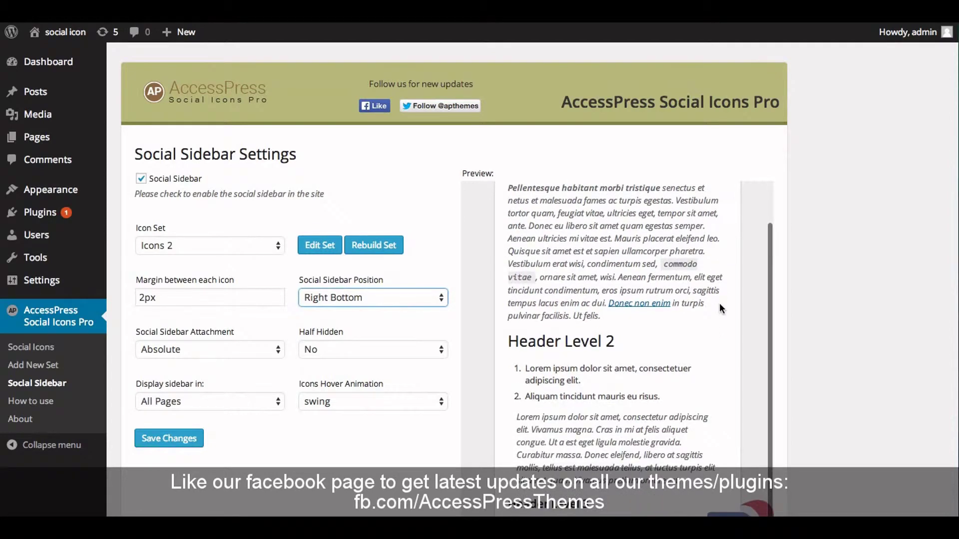
pyautogui.scroll(-5, 717, 284)
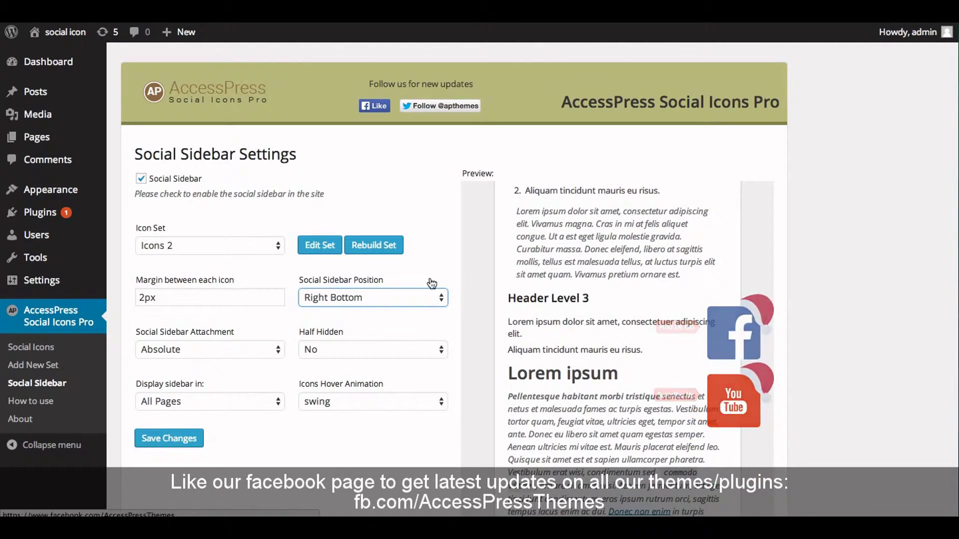
pyautogui.click(364, 297)
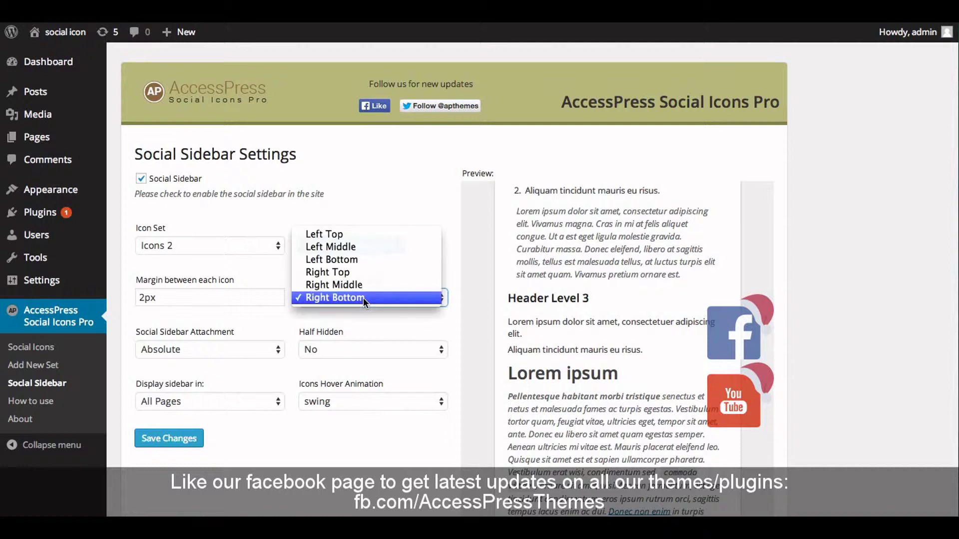
pyautogui.click(353, 271)
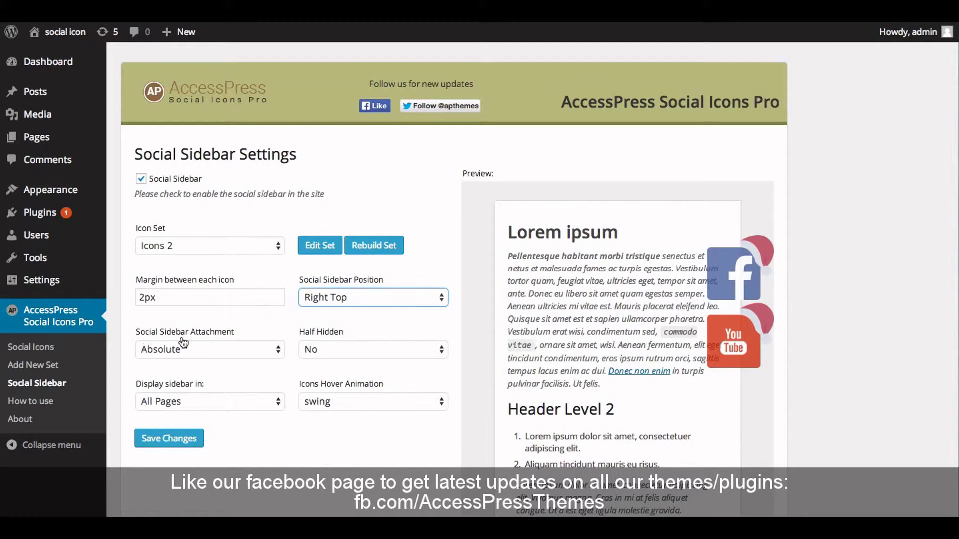
# - Set the Social Sidebar Attachment to Absolute instead of Fixed
pyautogui.click(172, 350)
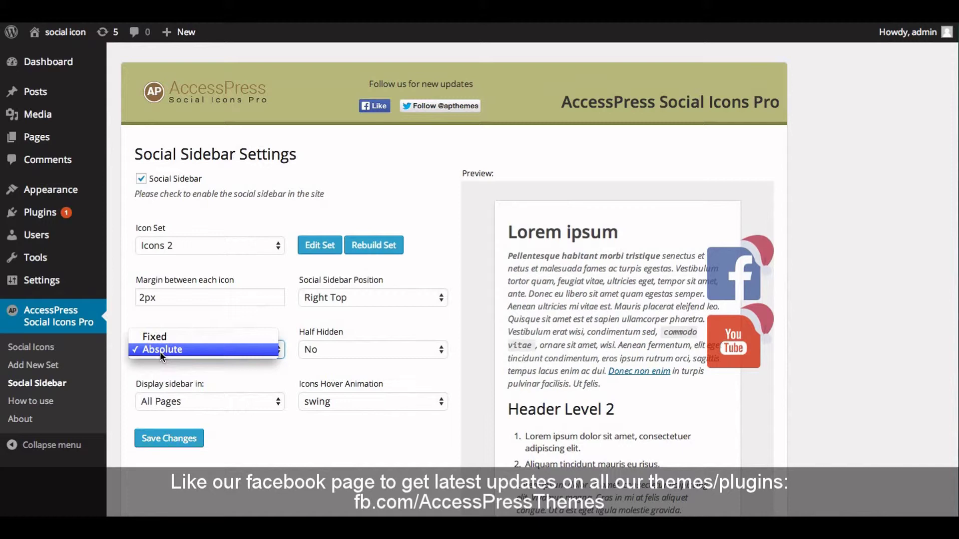
pyautogui.click(157, 339)
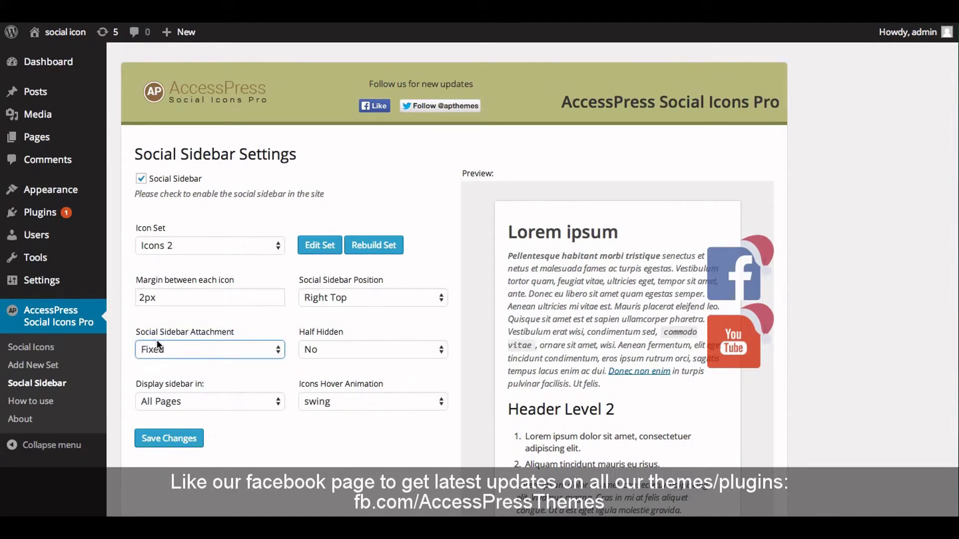
pyautogui.click(159, 349)
pyautogui.click(161, 362)
# - Set Half Hidden to Yes so the icons tuck partly off the edge
pyautogui.click(345, 349)
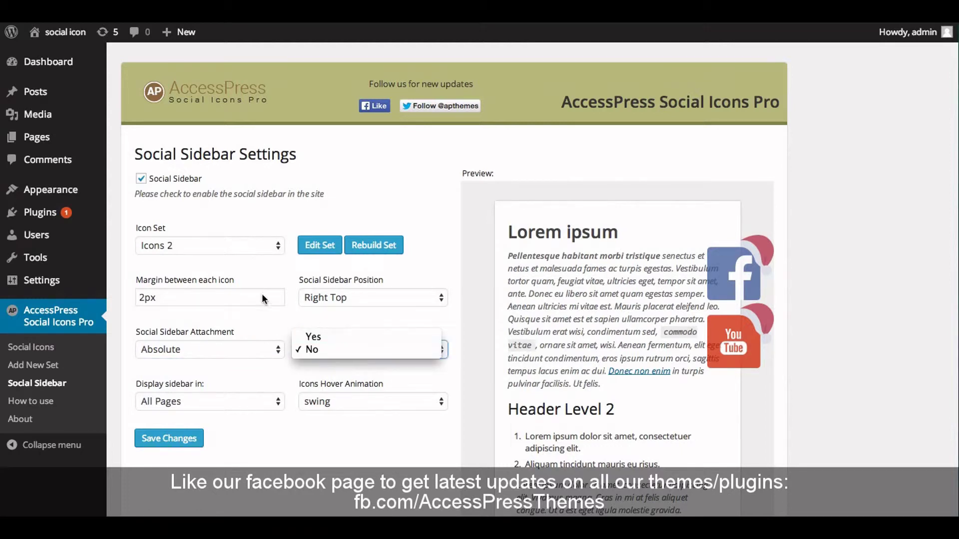
pyautogui.click(318, 337)
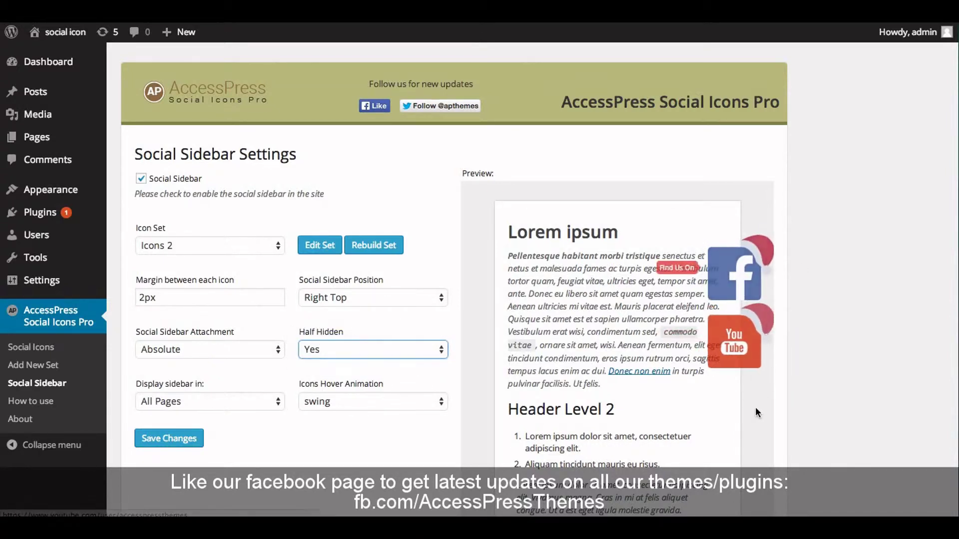
pyautogui.click(324, 348)
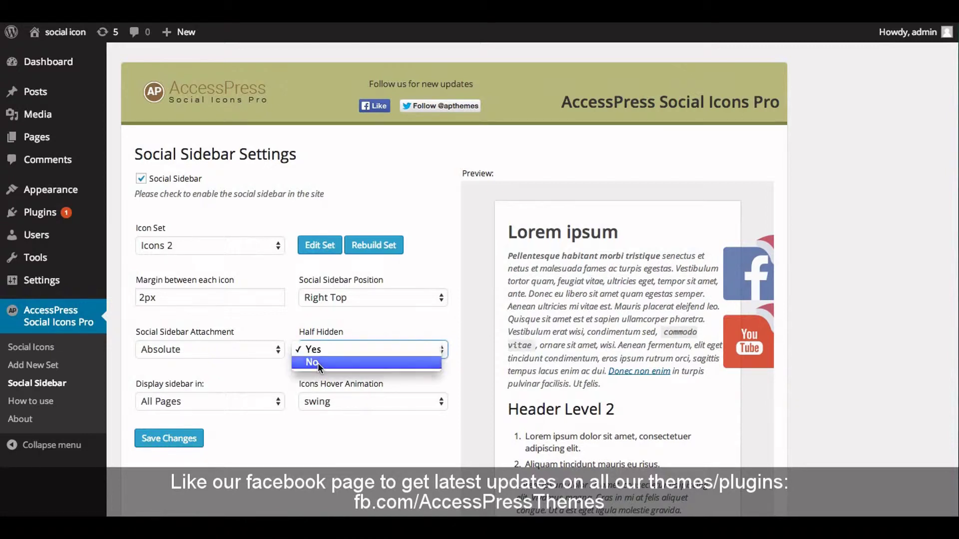
pyautogui.click(318, 362)
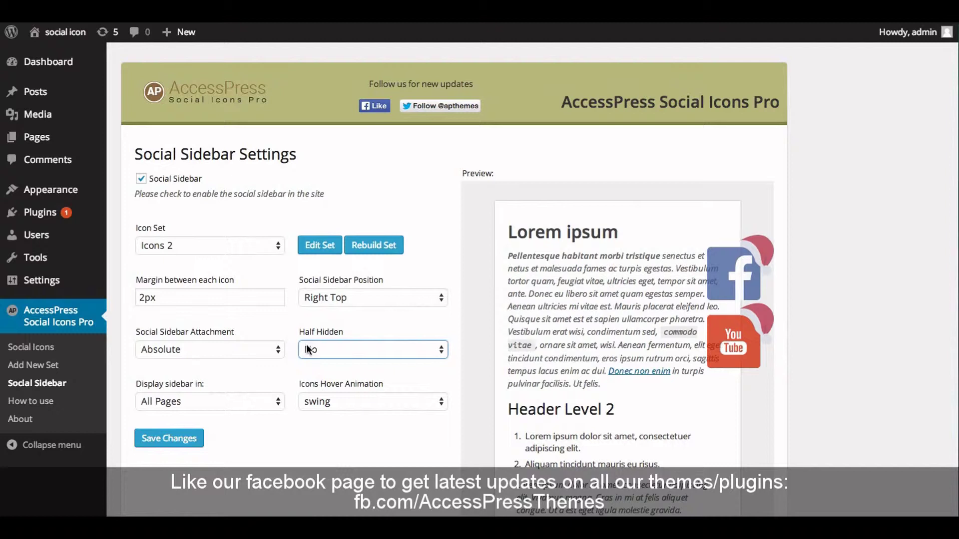
pyautogui.click(332, 349)
pyautogui.click(309, 341)
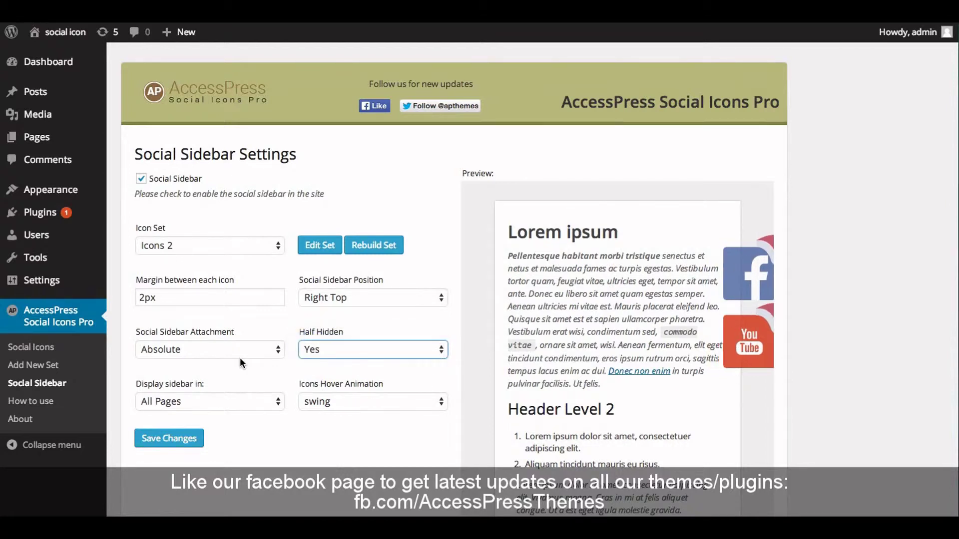
pyautogui.click(190, 400)
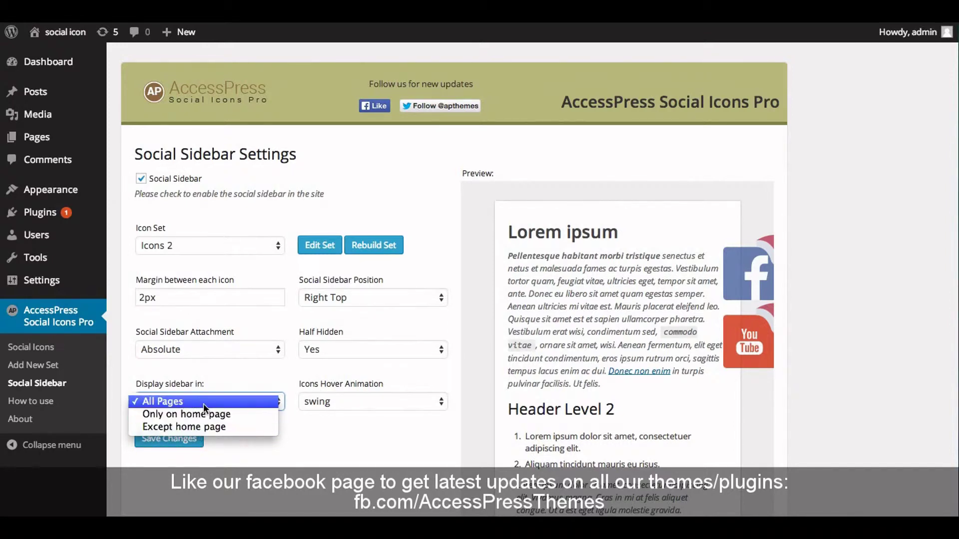
# - Keep the sidebar on All Pages and try the shake and tada hover animations
pyautogui.click(160, 406)
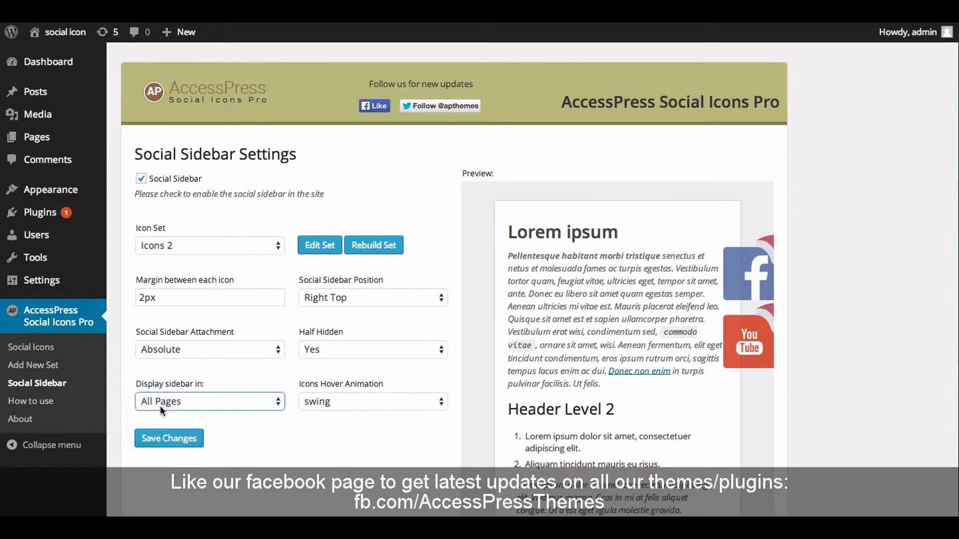
pyautogui.click(323, 401)
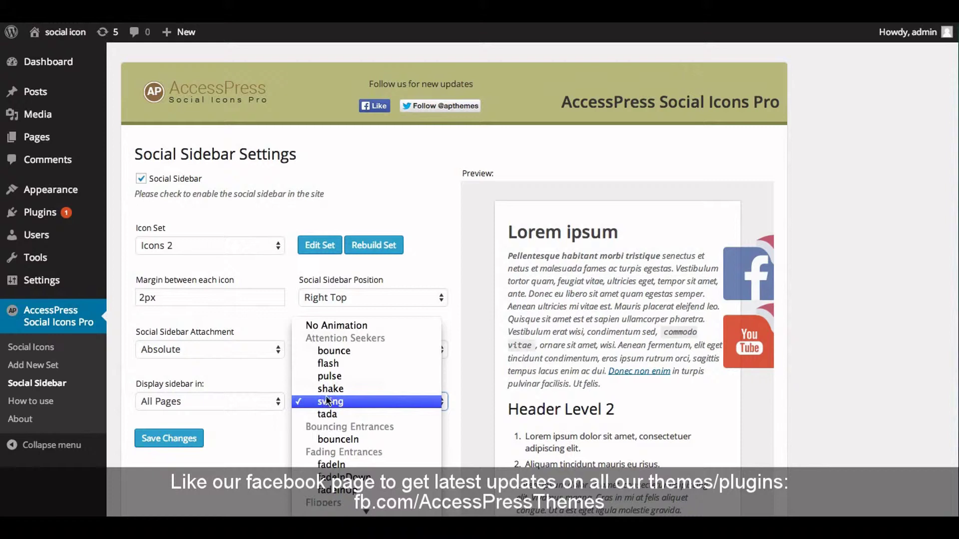
pyautogui.click(332, 389)
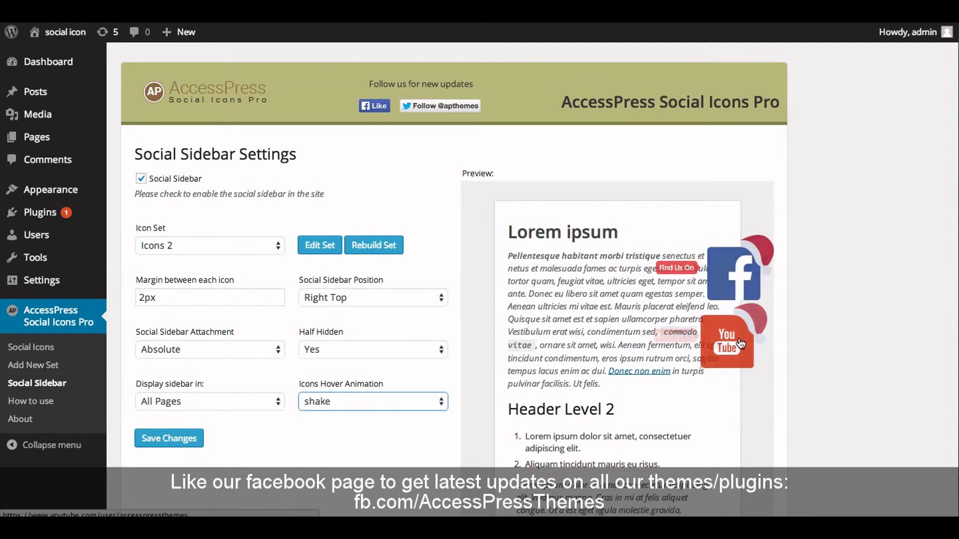
pyautogui.click(358, 403)
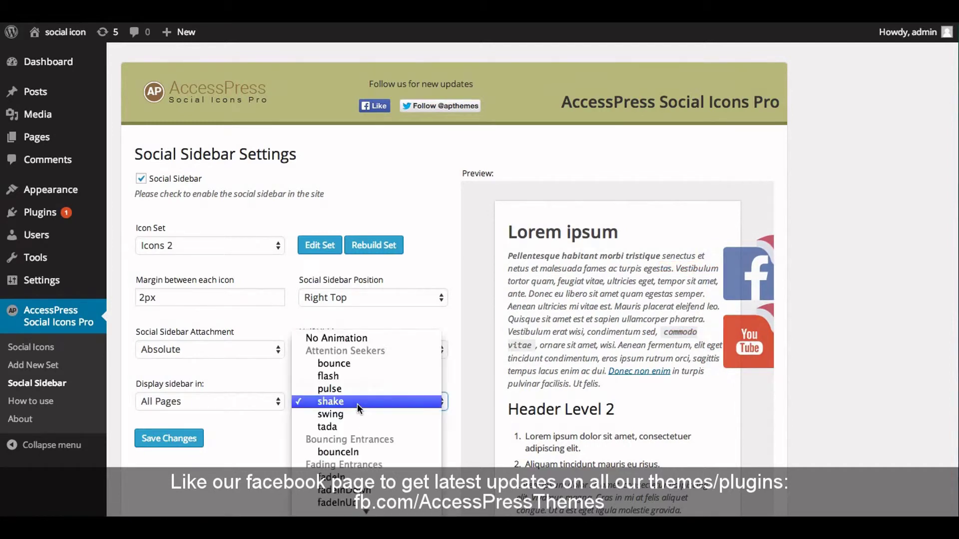
pyautogui.click(345, 426)
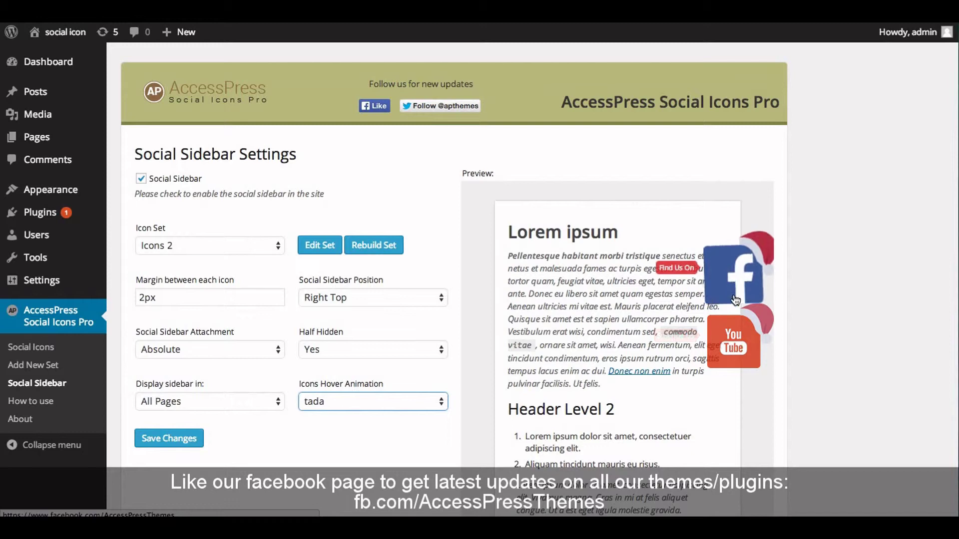
# - Settle on the flip hover animation and save the Social Sidebar settings
pyautogui.click(320, 399)
pyautogui.click(328, 426)
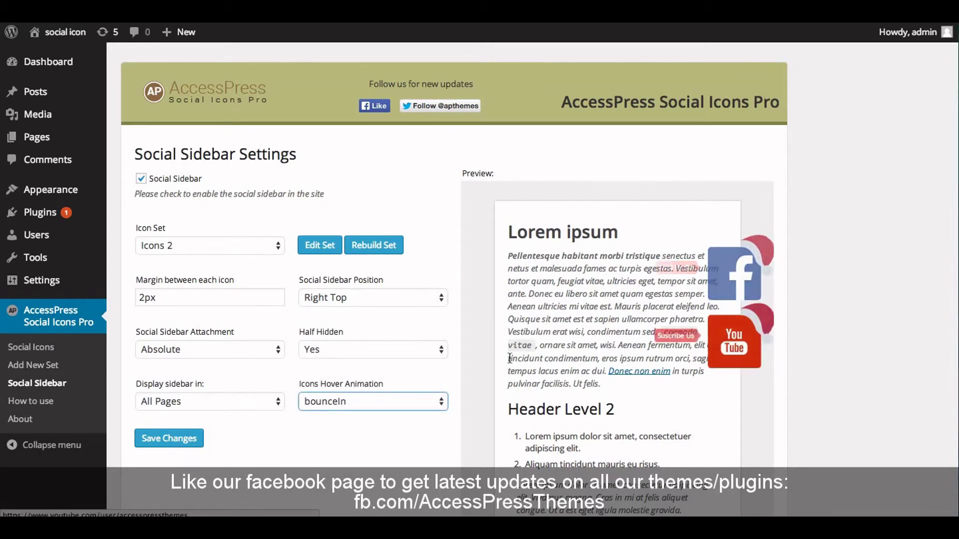
pyautogui.click(349, 394)
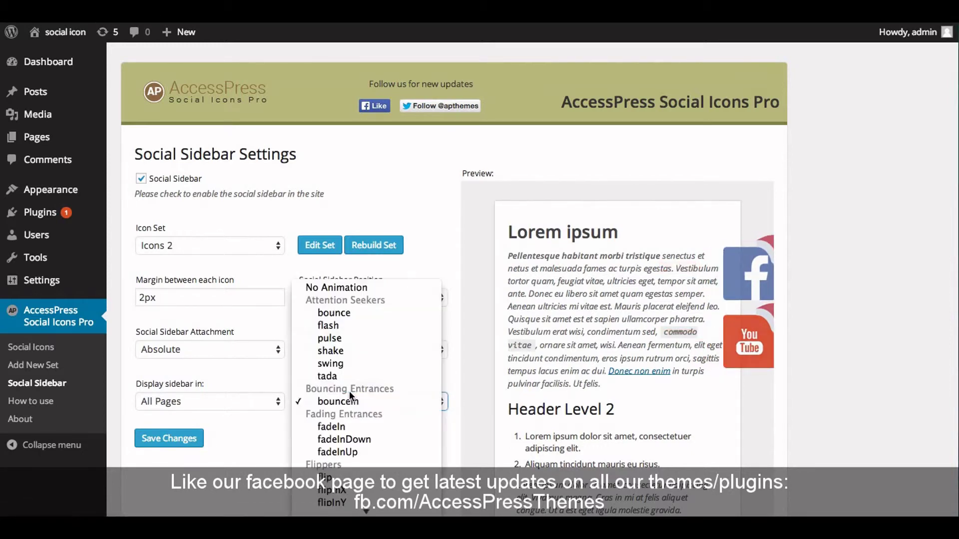
pyautogui.click(330, 477)
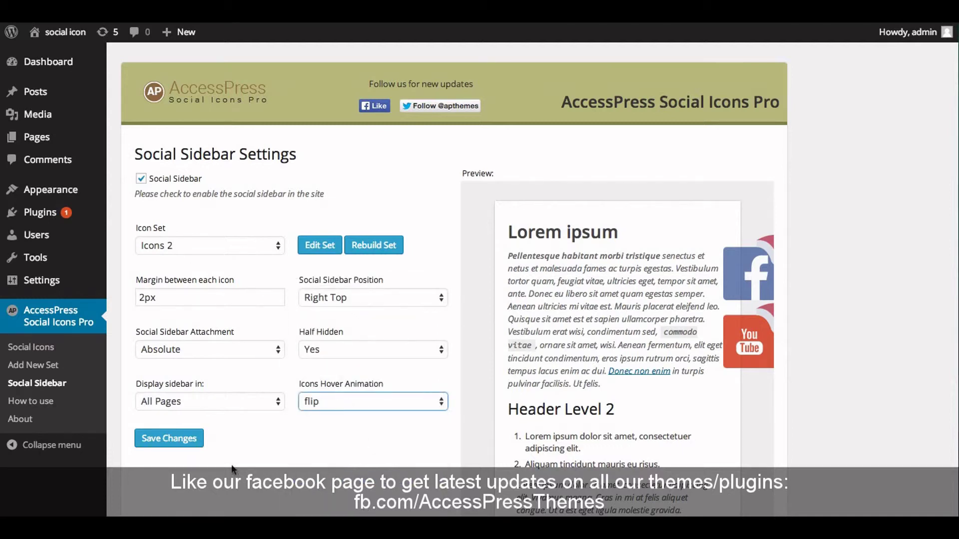
pyautogui.click(167, 439)
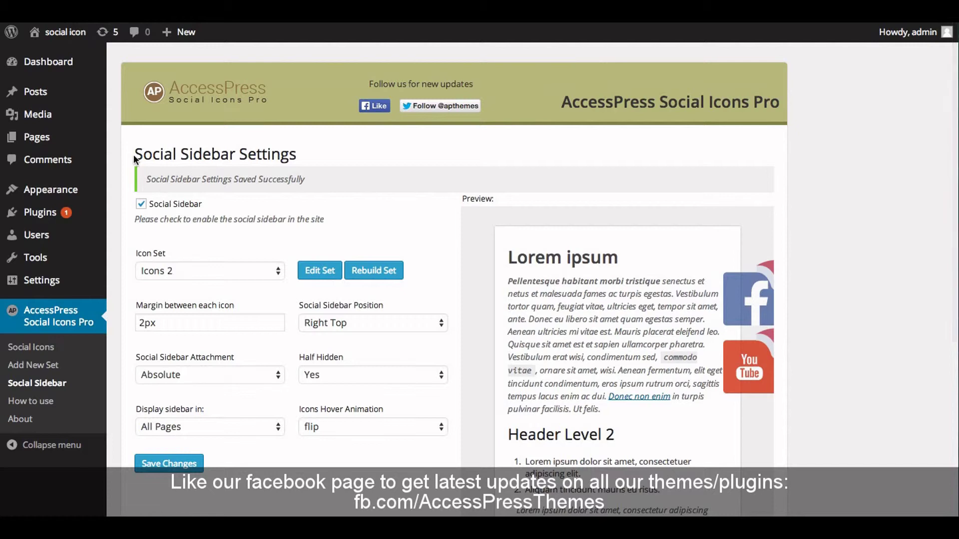
pyautogui.moveTo(70, 44)
pyautogui.click(46, 57)
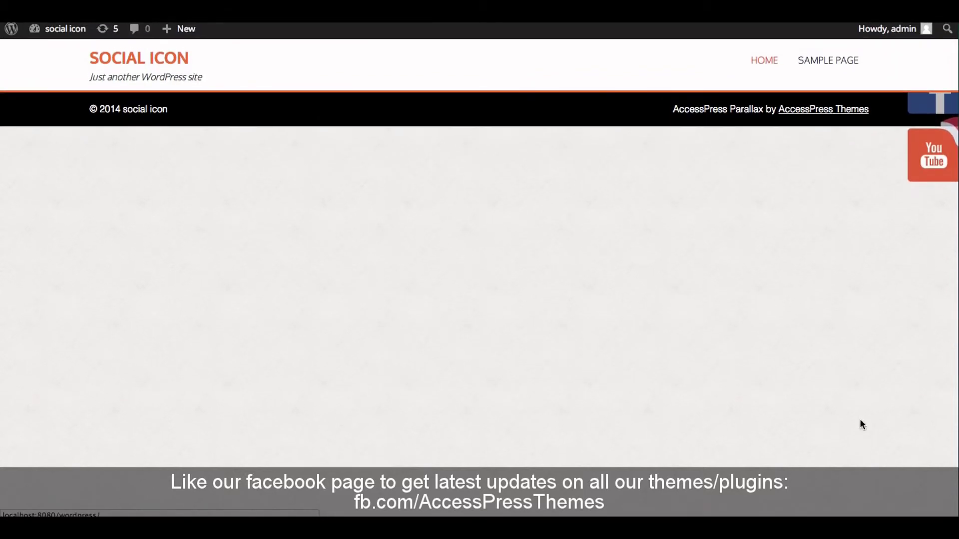
pyautogui.moveTo(936, 145)
pyautogui.moveTo(924, 104)
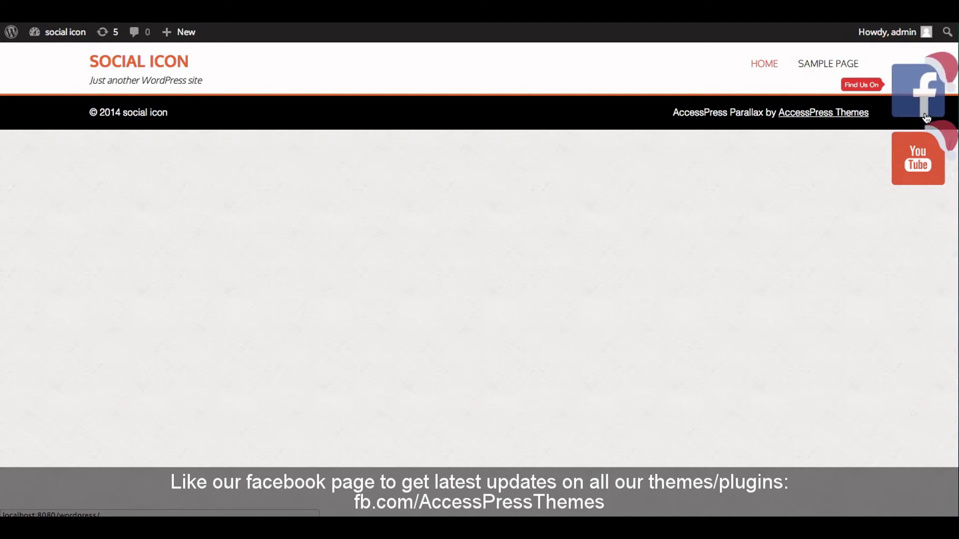
pyautogui.hotkey('alt', 'Left')
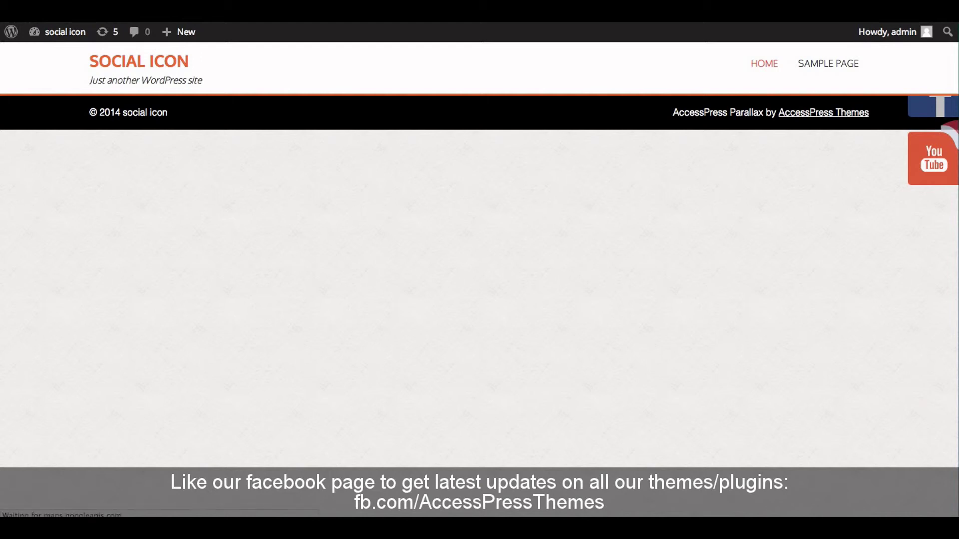